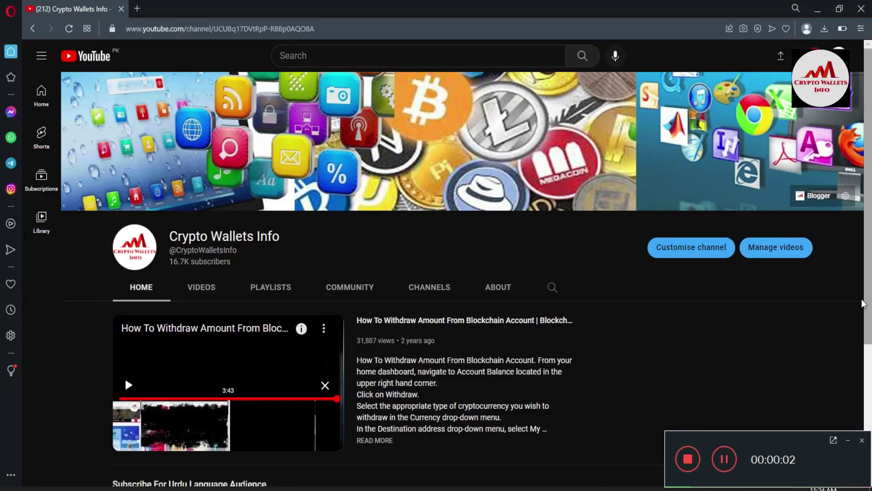
Show the Crypto Wallets Info channel's uploaded videos and browse the video grid.
click(848, 439)
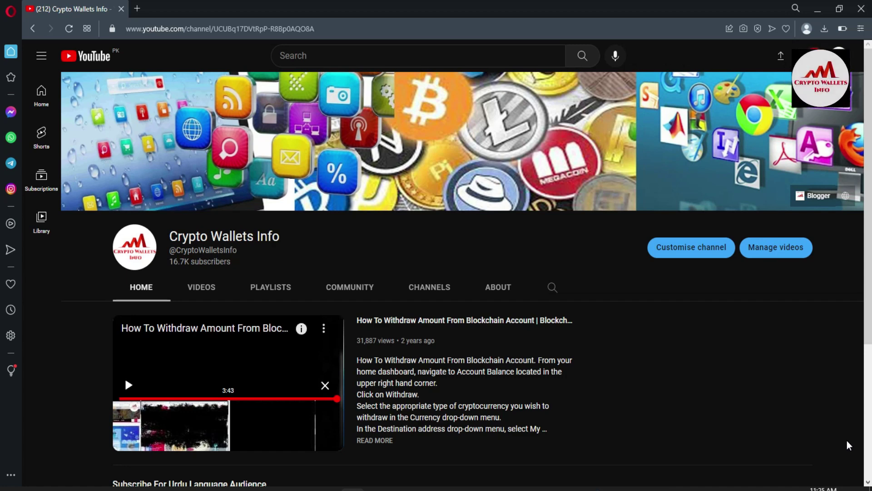
scroll(848, 445, down, 4)
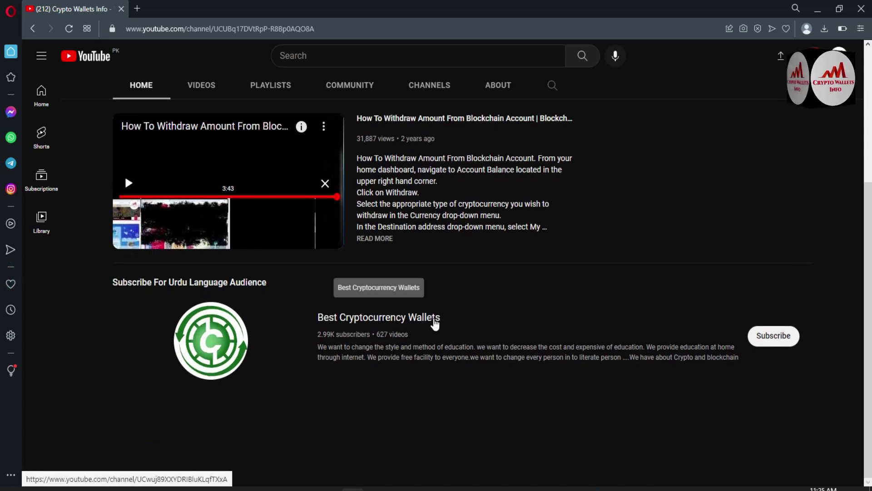
scroll(1, 112, up, 5)
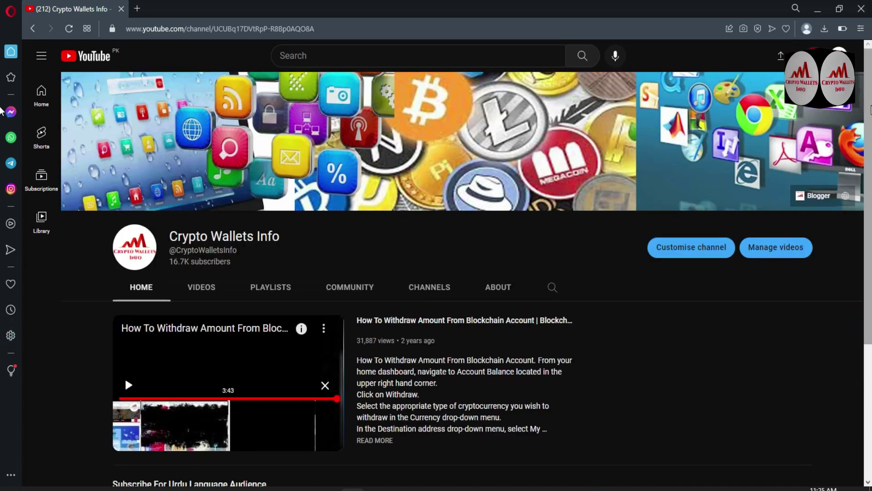
click(204, 288)
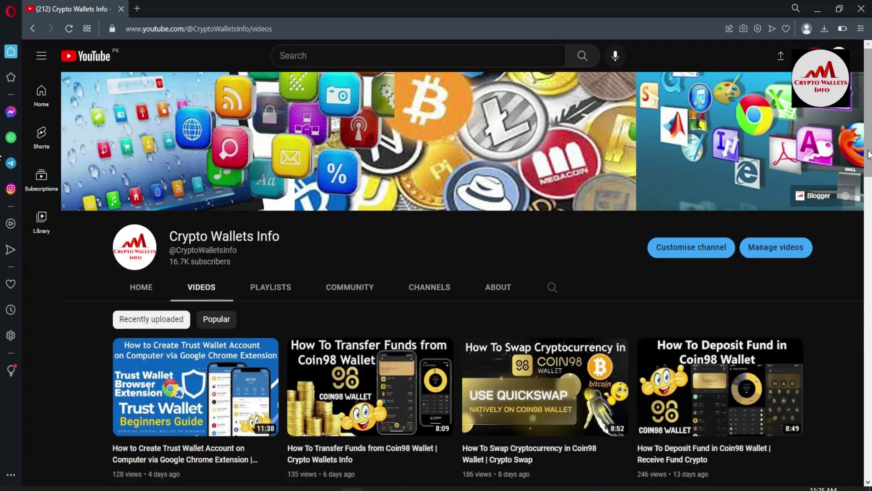
scroll(1, 136, down, 3)
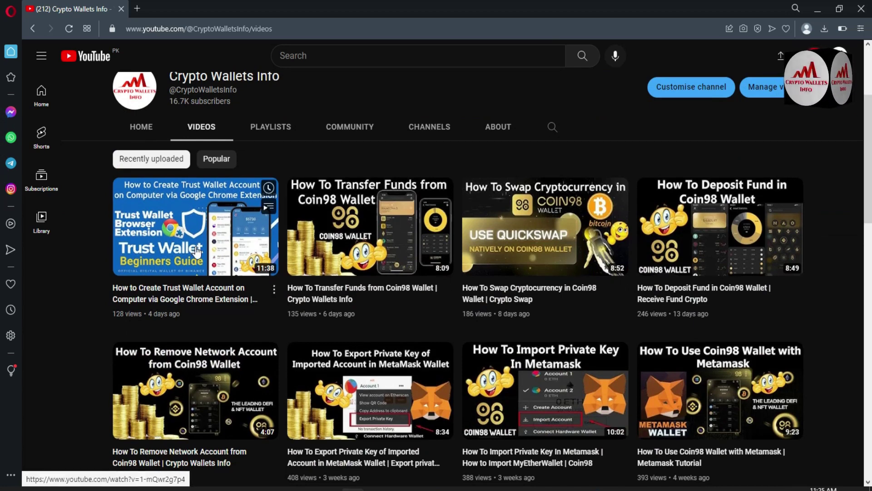
mouse_move(196, 252)
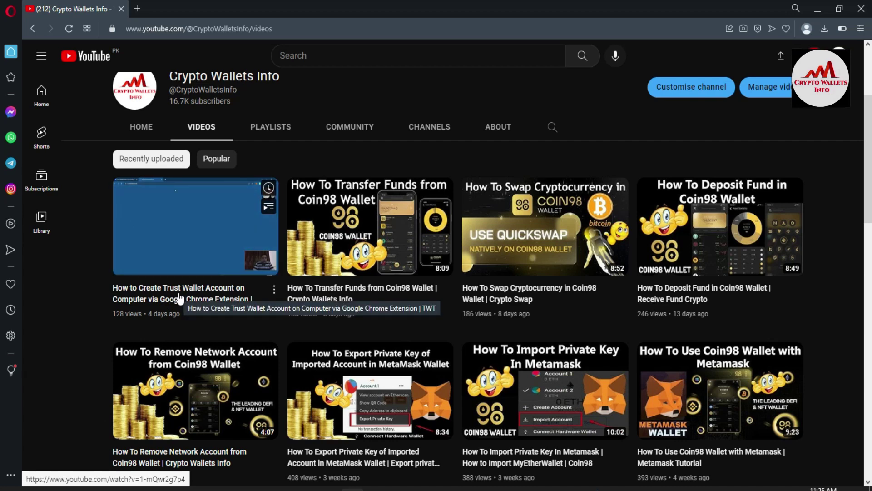
scroll(91, 218, up, 3)
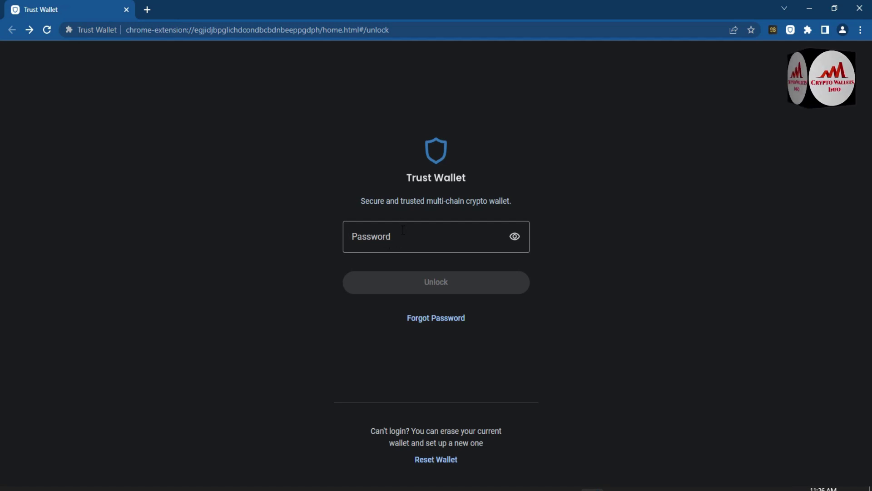
Enter the wallet password and unlock Trust Wallet to reach the $0.00 home screen.
click(376, 245)
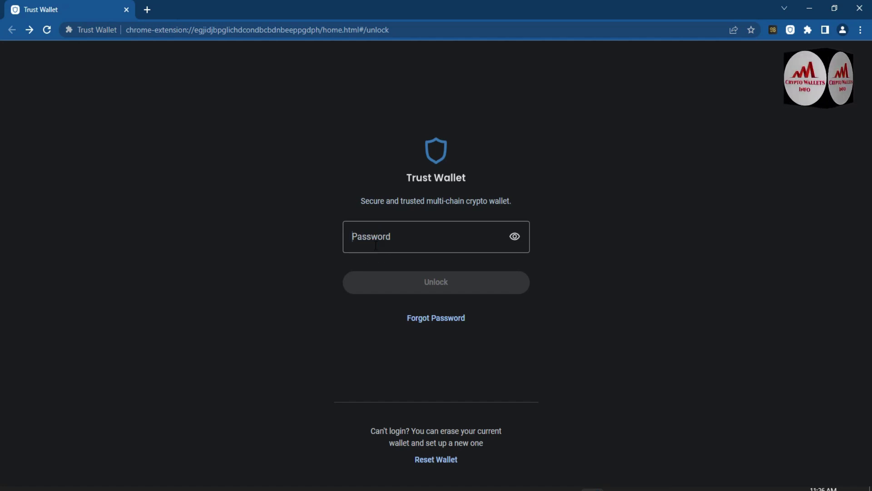
text(•••••)
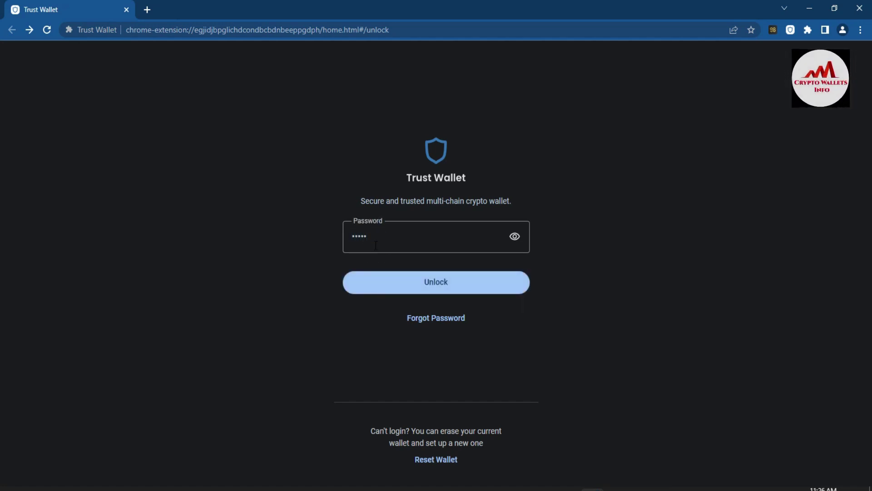
text(••••••••)
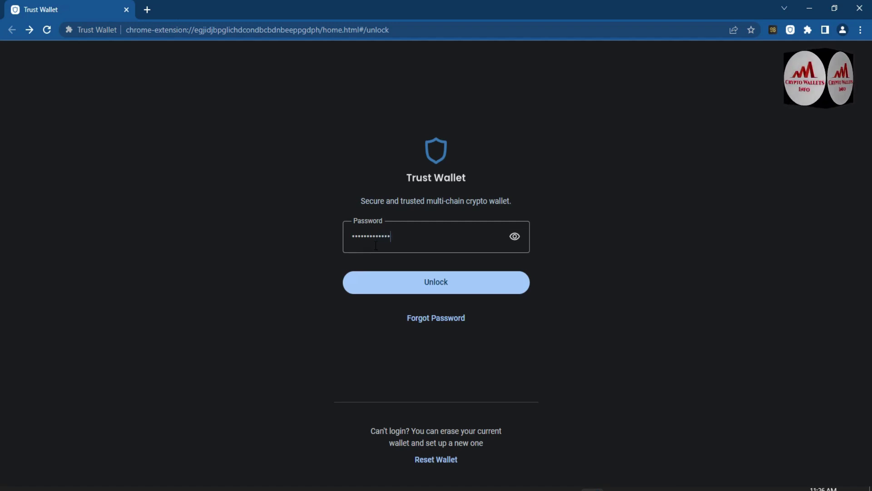
click(436, 287)
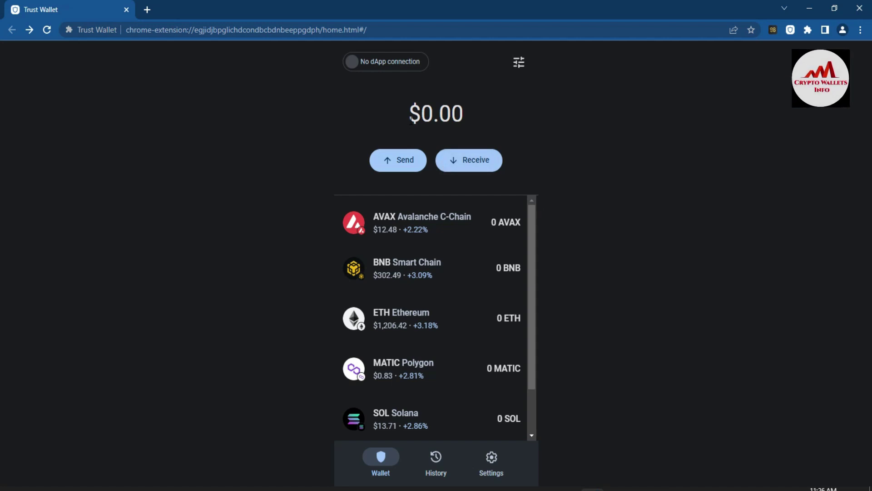
Scroll the token list and open the BNB Smart Chain asset page showing a 0 balance.
drag(411, 119, 465, 109)
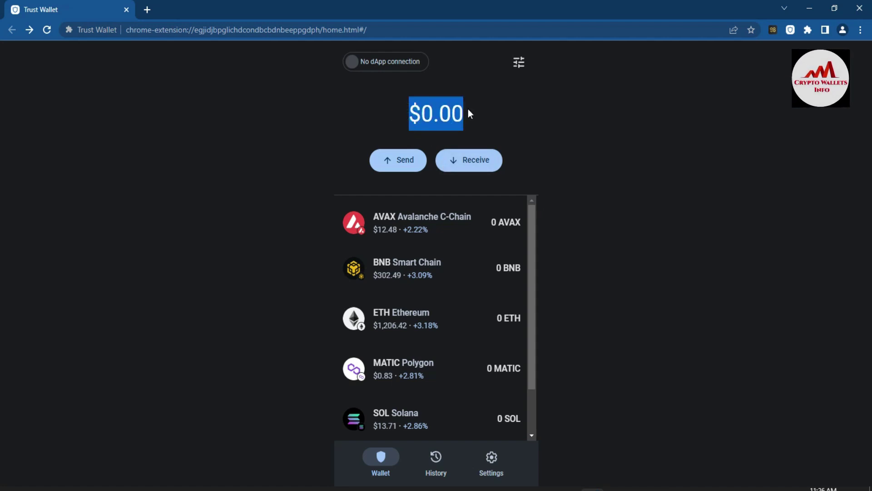
click(508, 104)
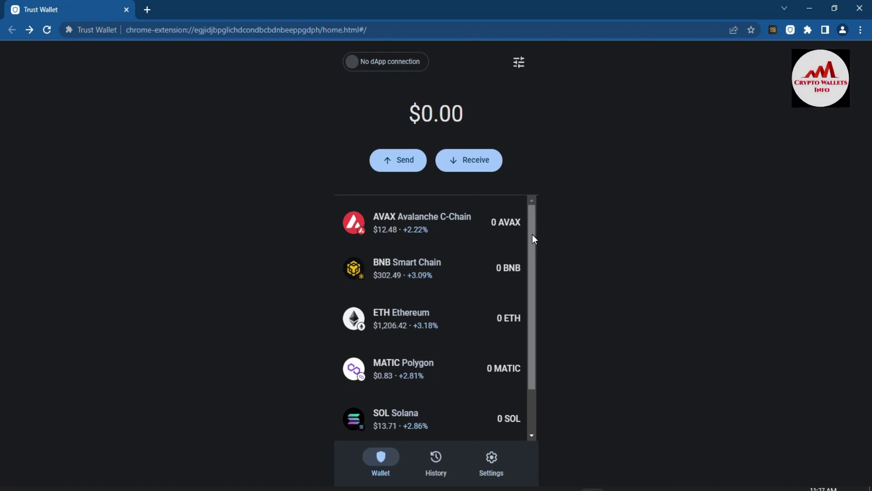
drag(532, 234, 546, 222)
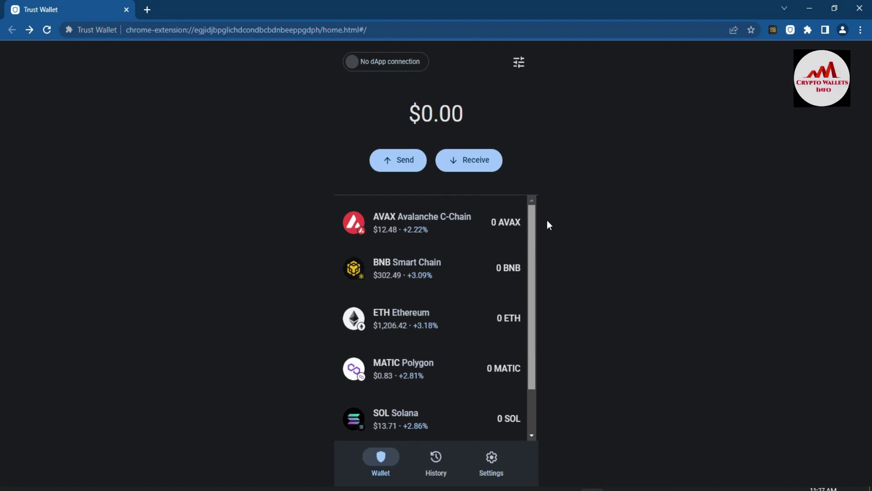
drag(547, 222, 547, 278)
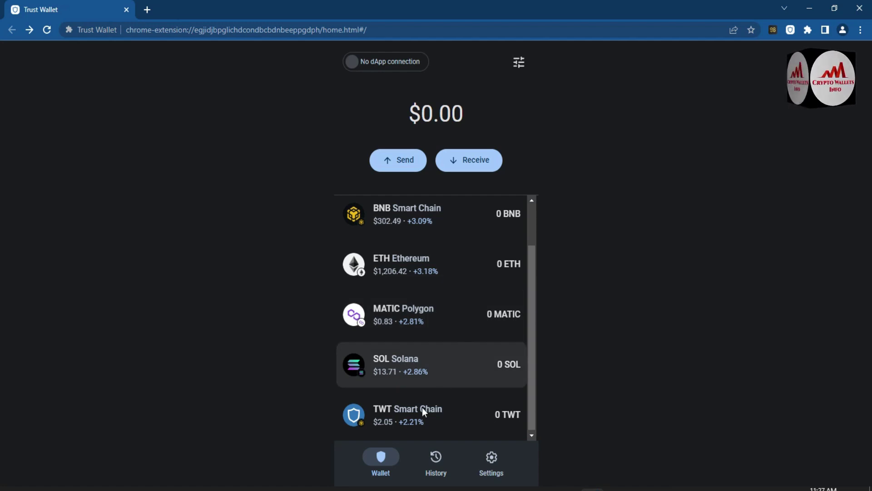
drag(530, 378, 537, 271)
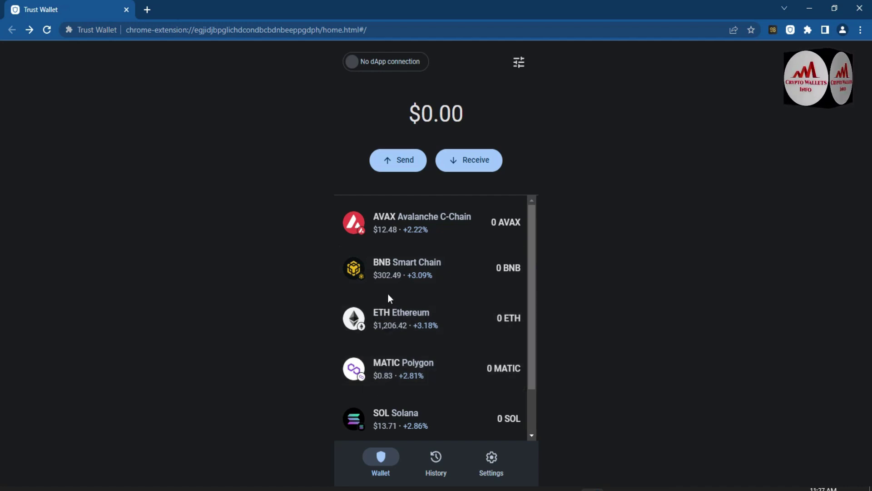
click(394, 269)
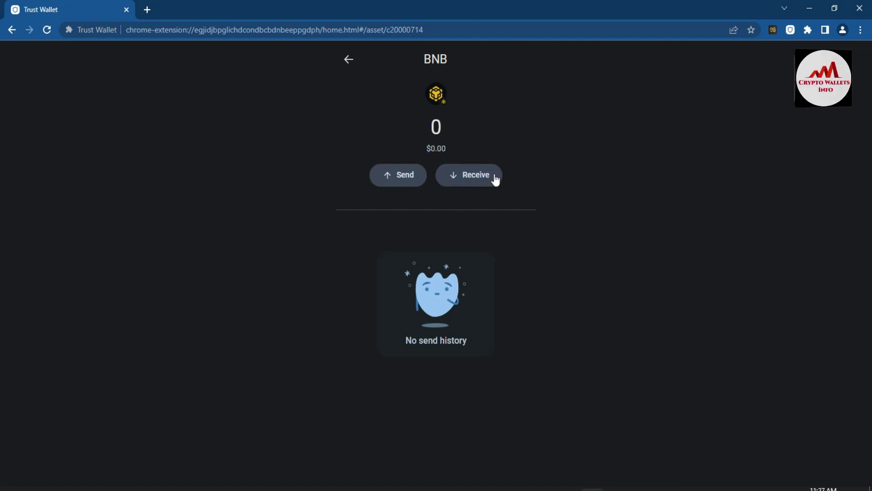
Copy the BNB Smart Chain receive address from its QR code dialog.
click(471, 181)
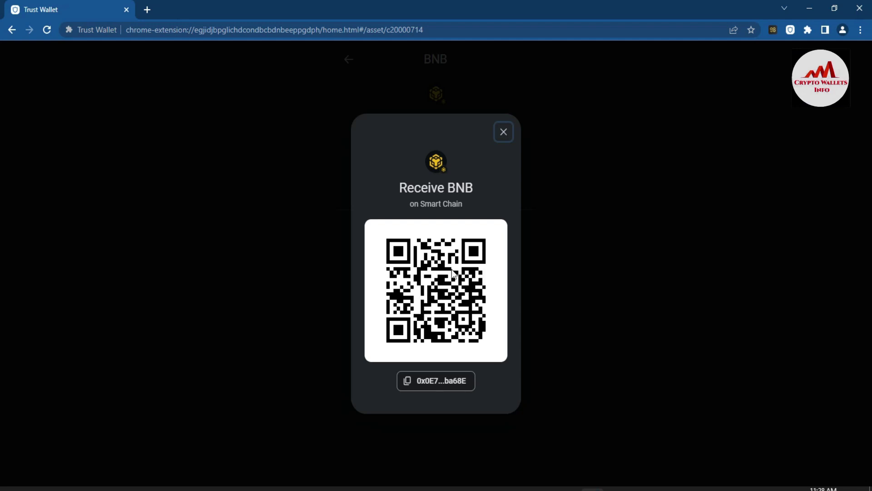
click(407, 387)
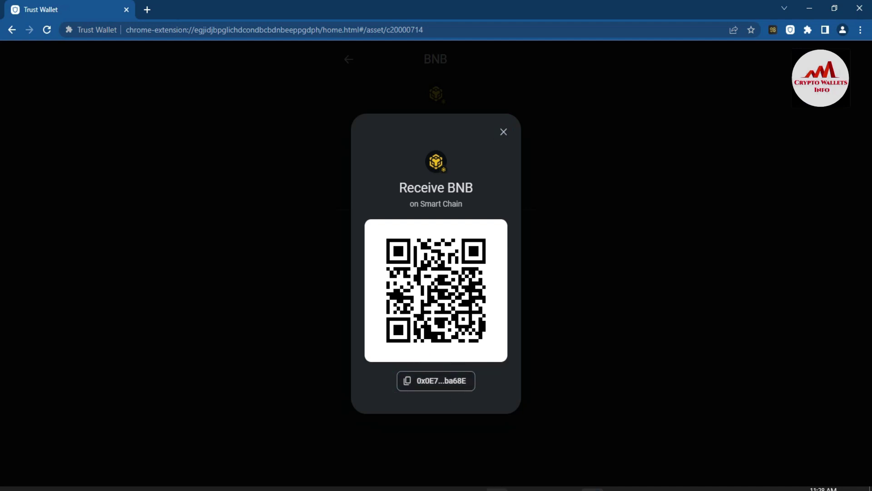
click(496, 488)
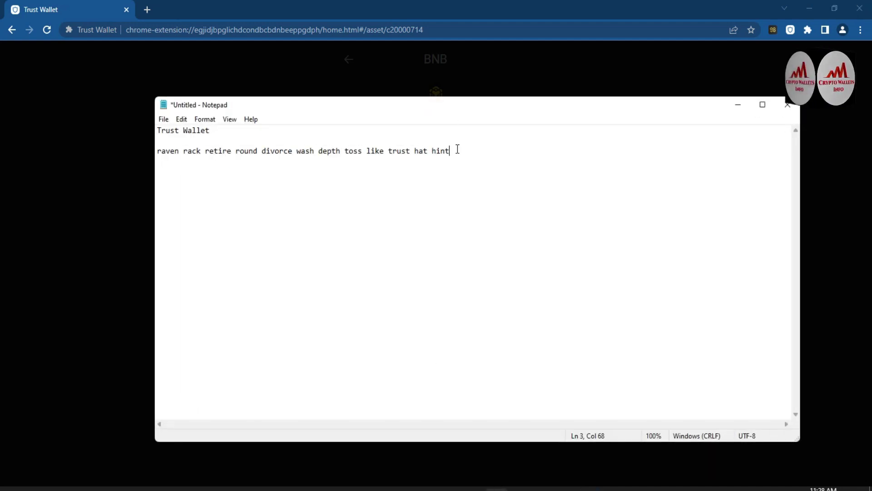
Add a 'BNB Wallet Address' label in Notepad with the copied BNB address pasted below.
key(Return)
key(Return)
key(Return)
key(Return)
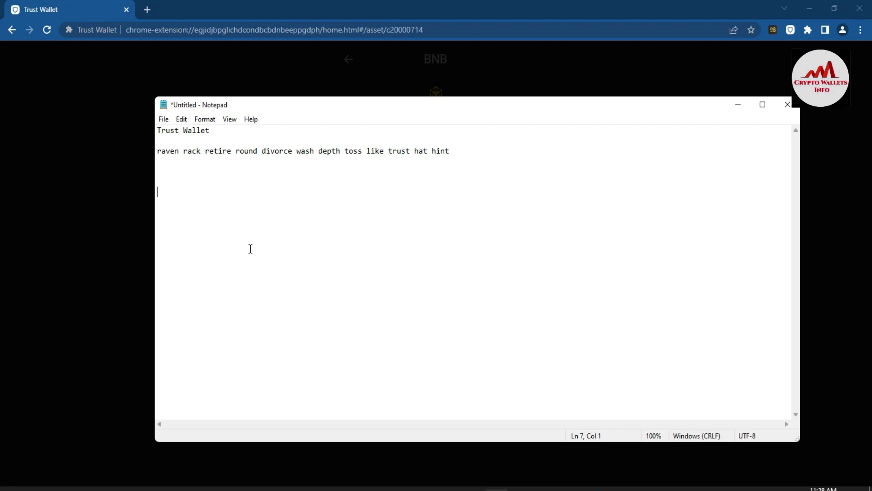
text(BNB)
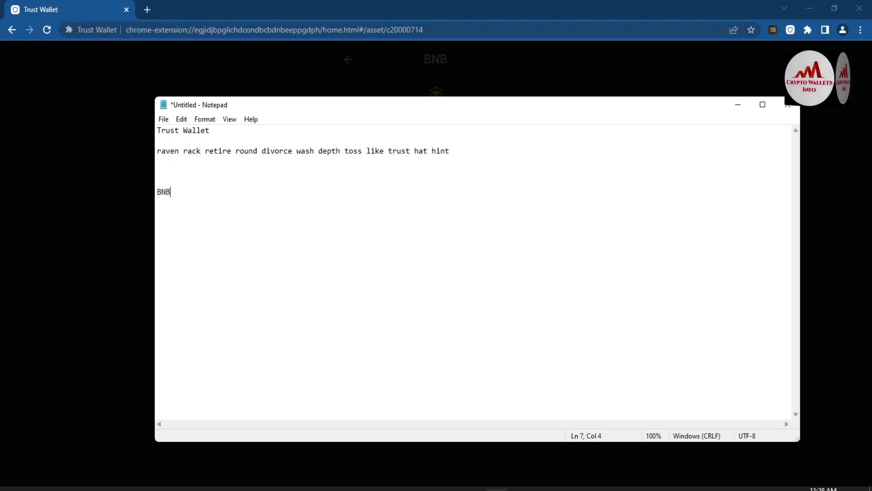
text( Wallet Addres)
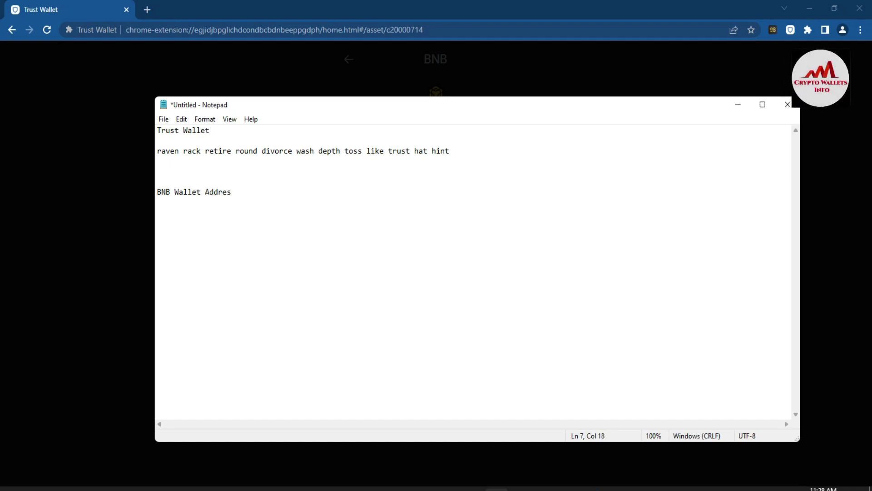
text(s)
key(Return)
key(Return)
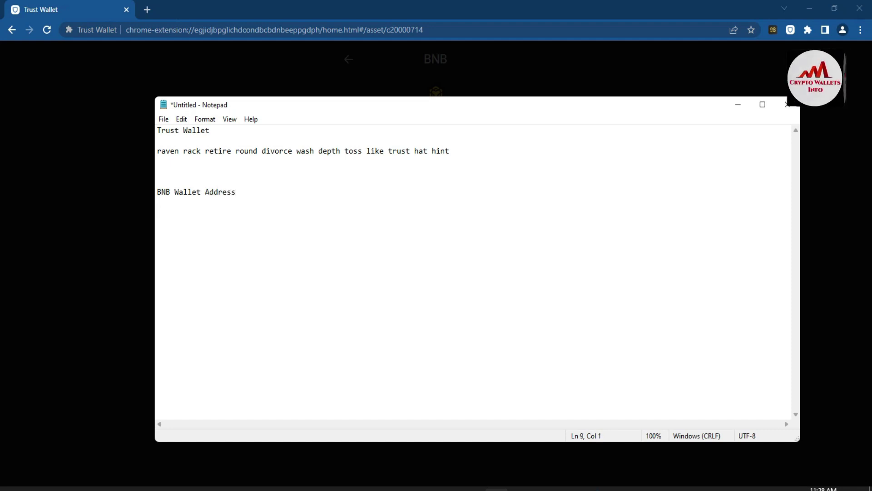
key(ctrl+v)
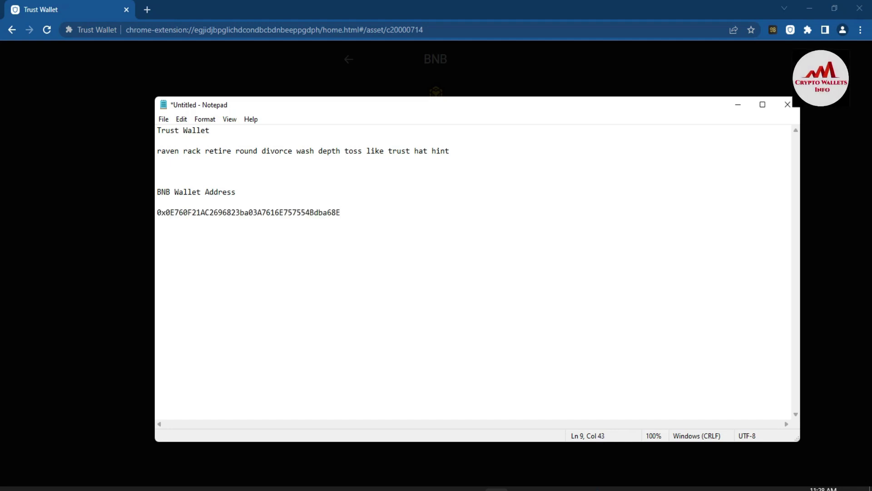
Move Notepad aside, check the pasted BNB address against the dialog, and close Receive BNB.
click(375, 111)
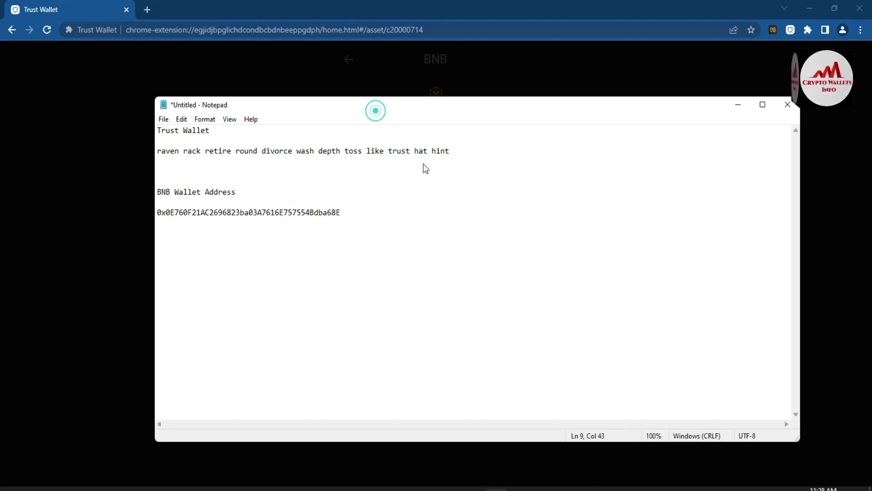
drag(375, 111, 658, 166)
click(667, 242)
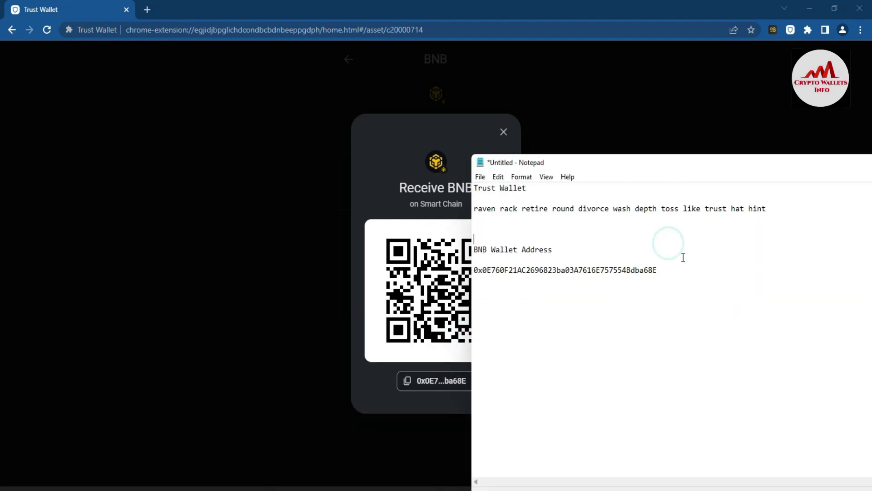
click(662, 271)
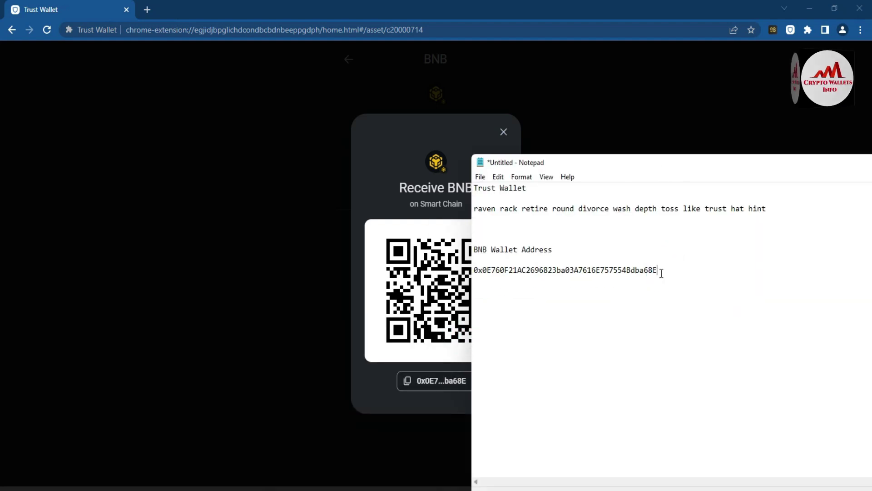
double_click(661, 273)
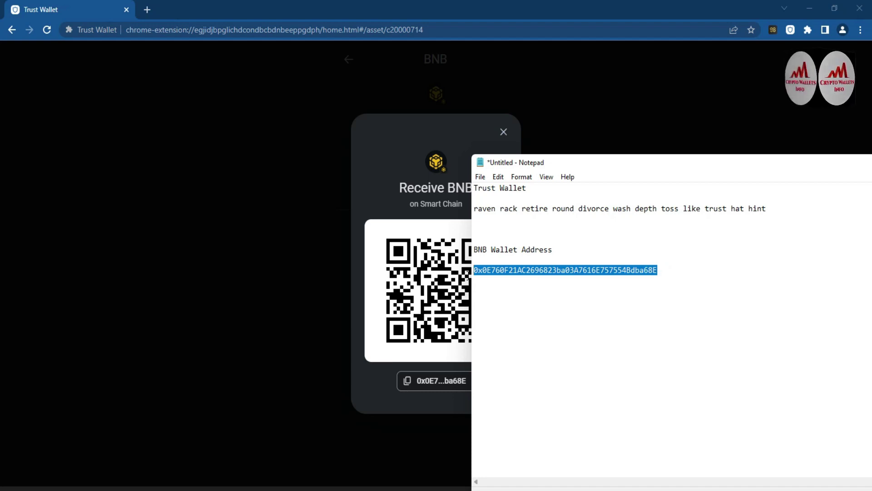
mouse_move(467, 272)
mouse_down()
mouse_move(503, 271)
mouse_move(475, 271)
mouse_up()
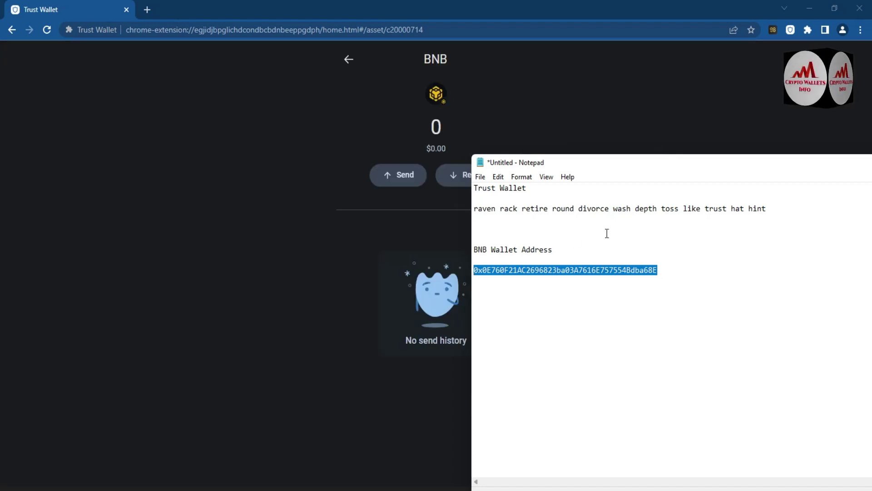
click(668, 265)
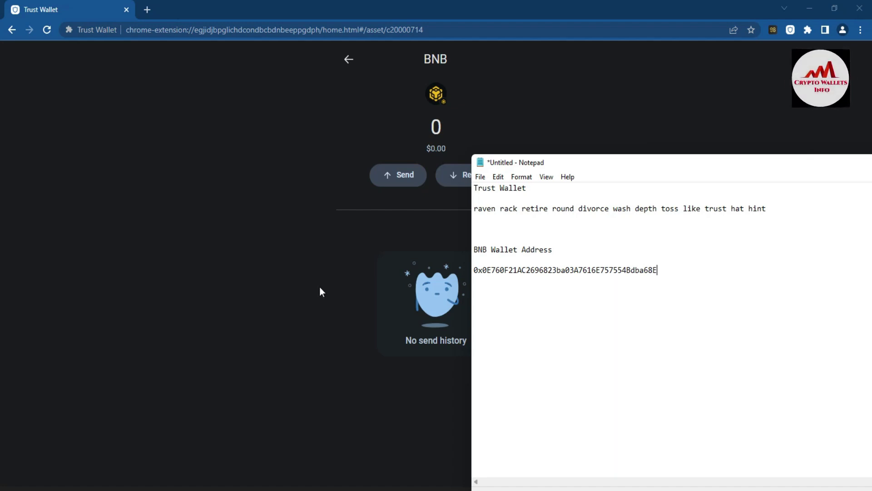
Go from the BNB page to ETH Ethereum and copy its receive address.
click(342, 281)
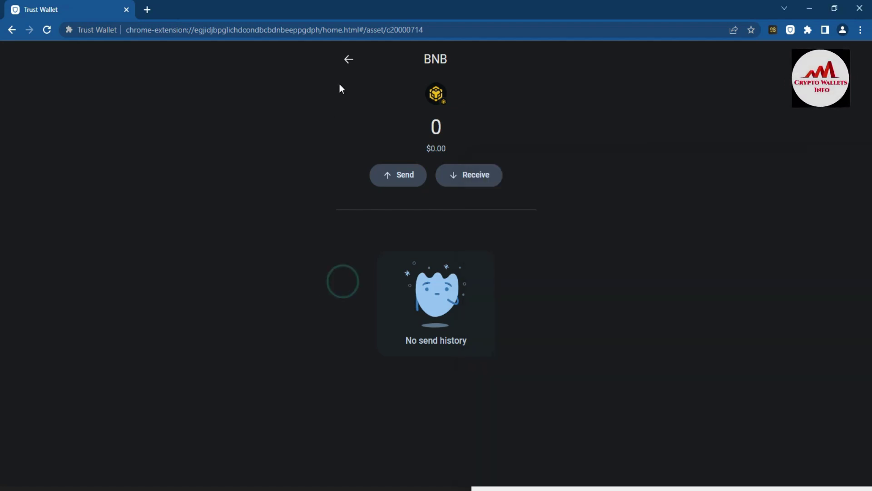
click(348, 60)
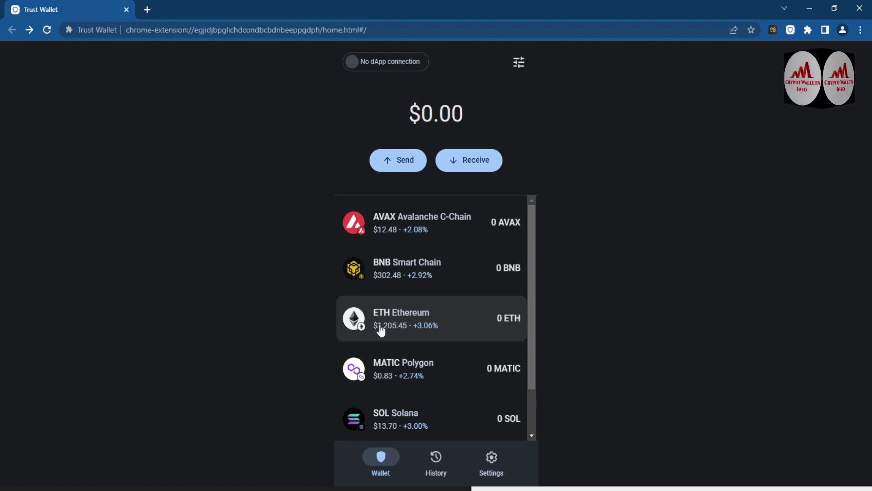
click(403, 321)
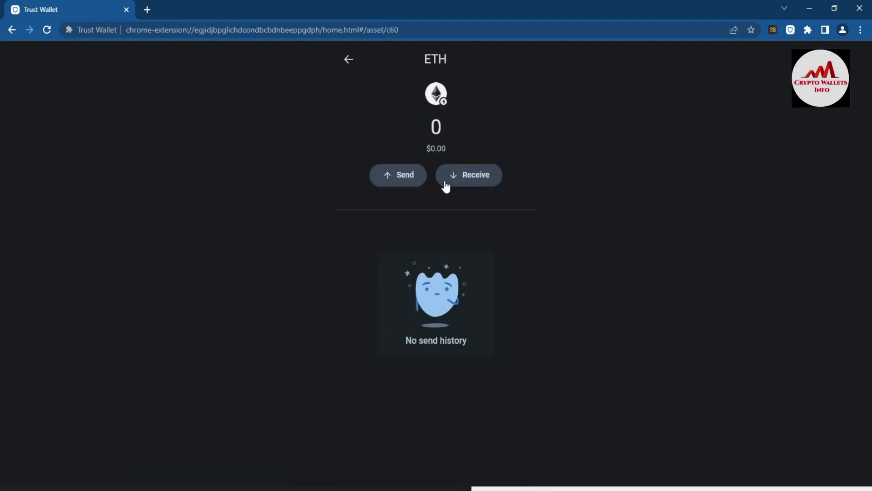
click(577, 261)
click(472, 182)
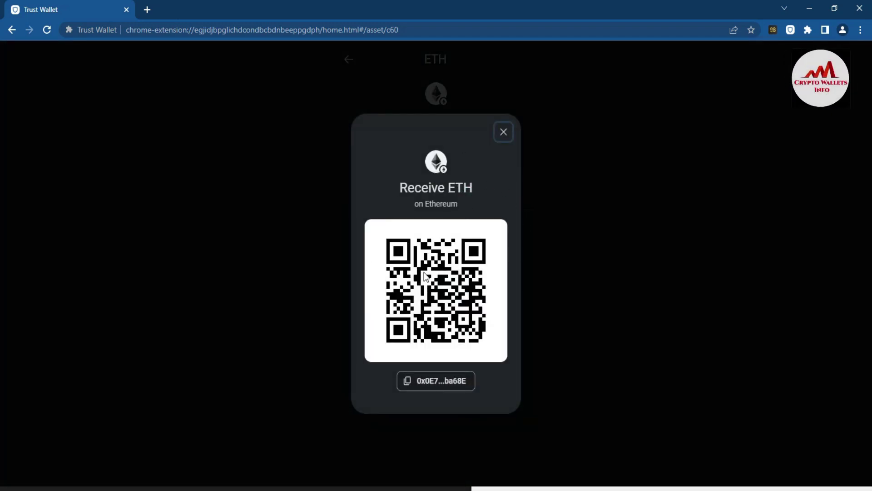
click(405, 388)
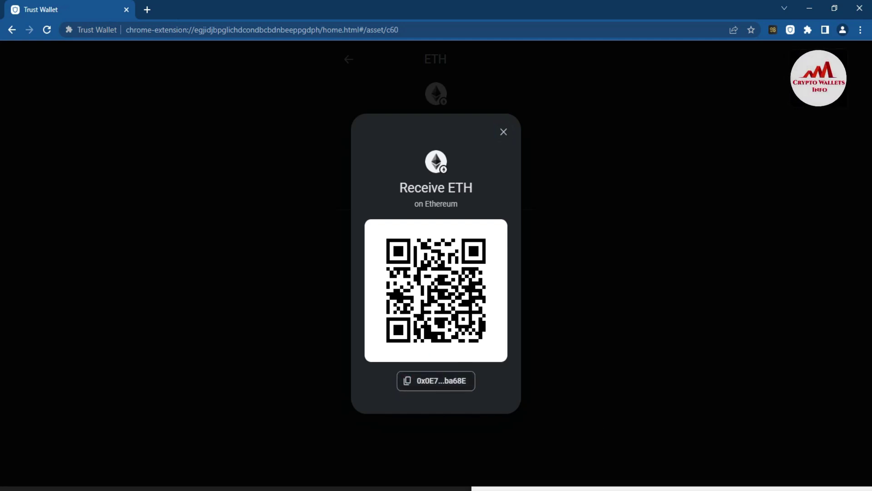
click(640, 487)
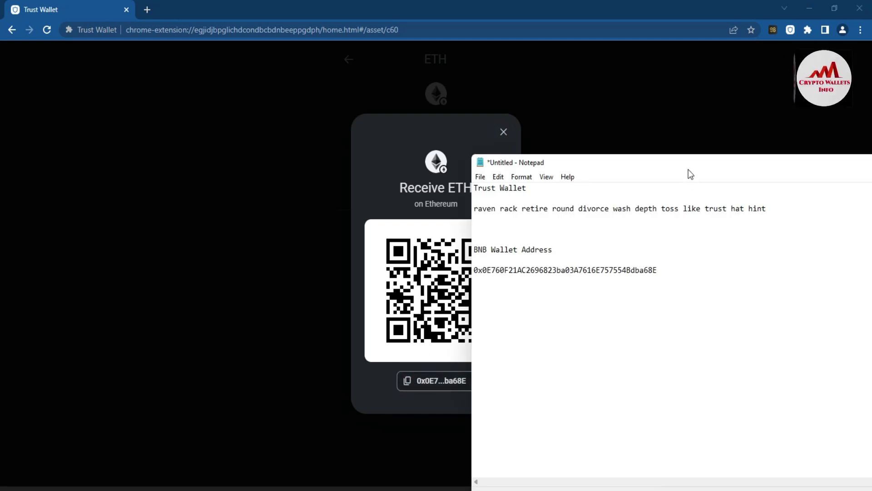
Type an 'ETH Wallet ID' label on a new line and paste the ETH address beneath it.
drag(688, 169, 594, 123)
key(Return)
key(Return)
key(Return)
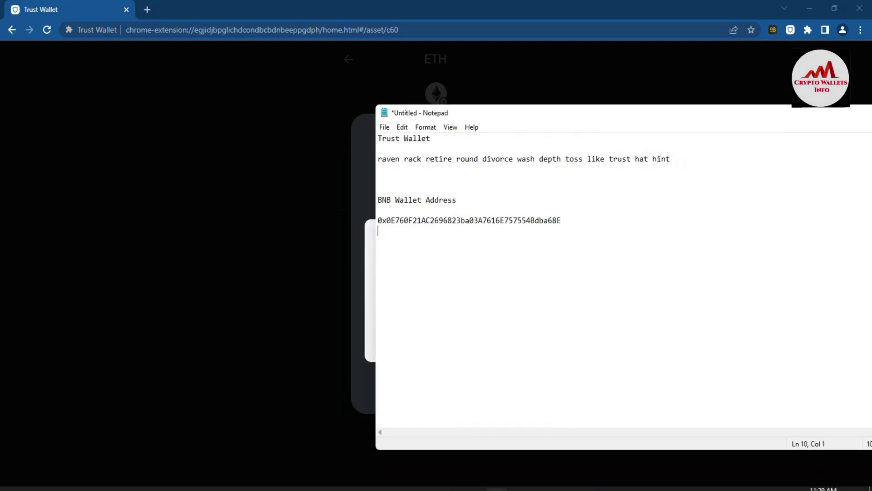
text(ETH Wal)
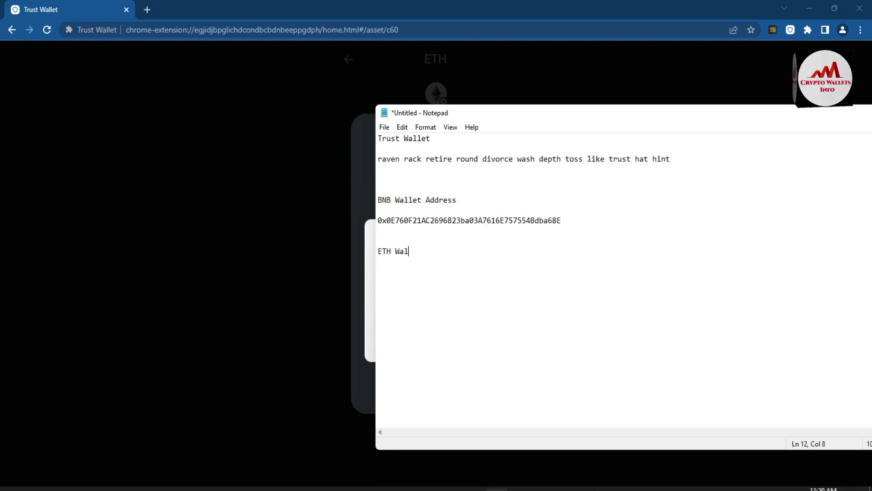
text(let ID)
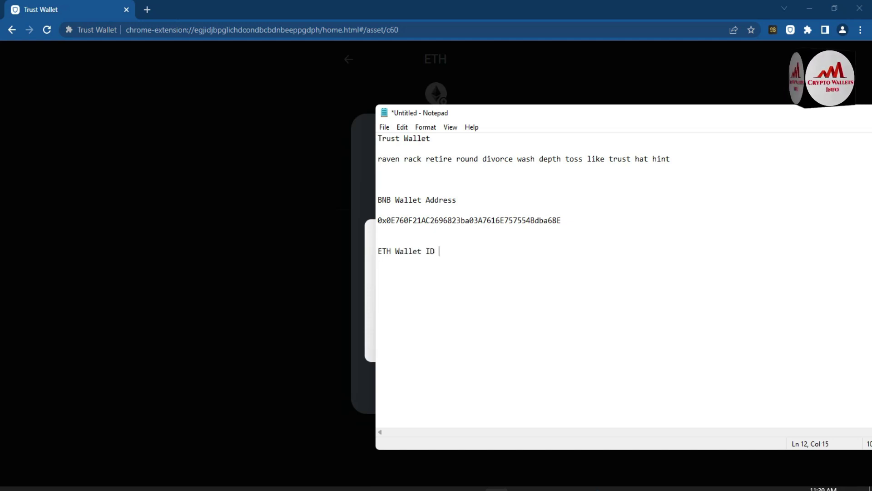
key(ctrl+v)
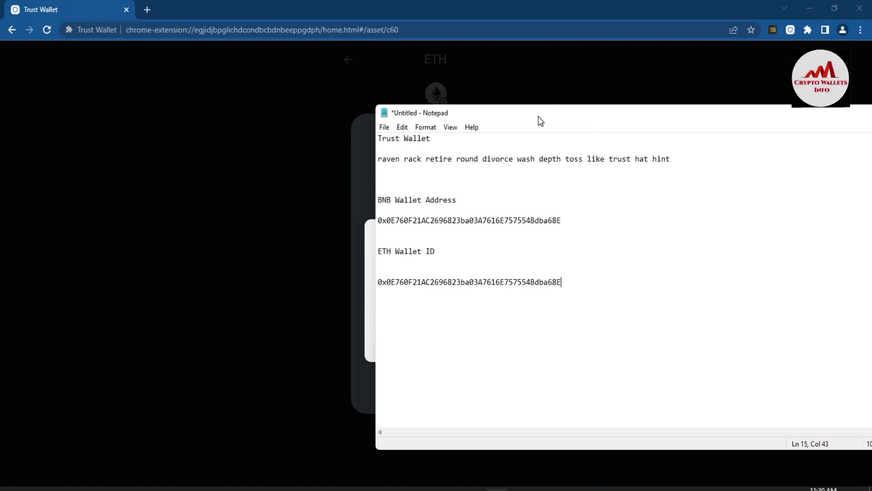
drag(538, 117, 695, 111)
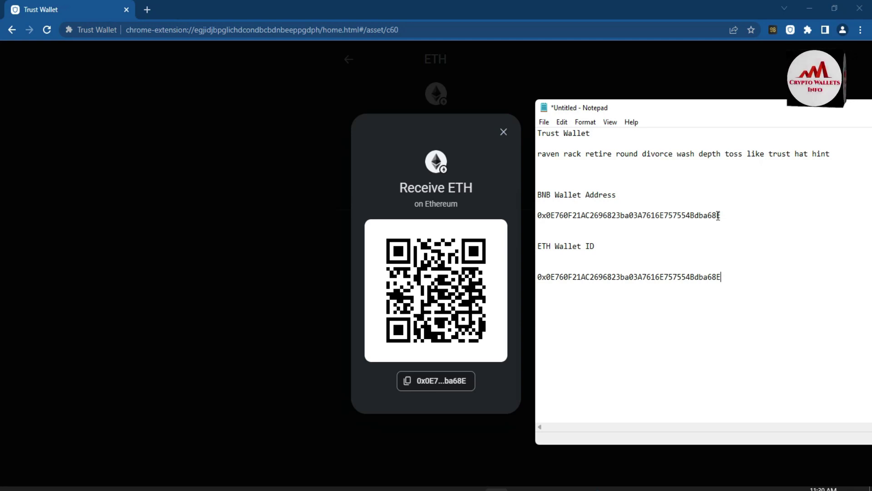
click(537, 215)
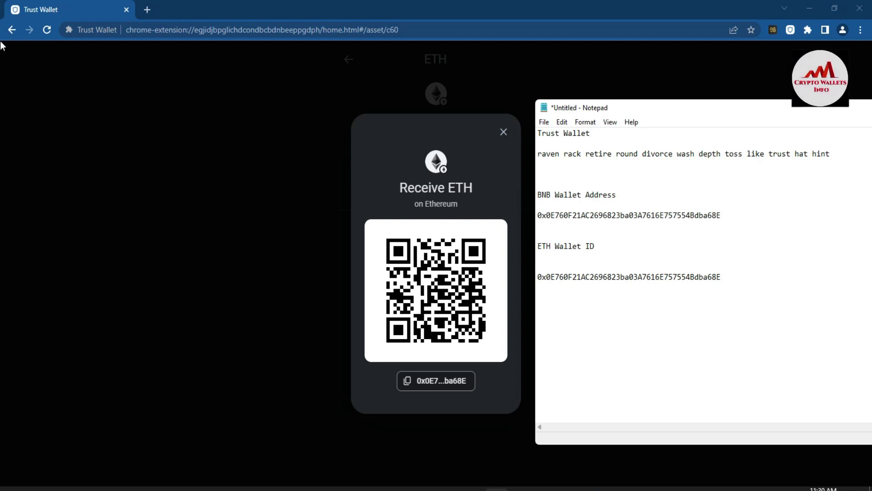
Close the Receive ETH dialog, scroll the wallet home's token list, then return to YouTube.
click(277, 113)
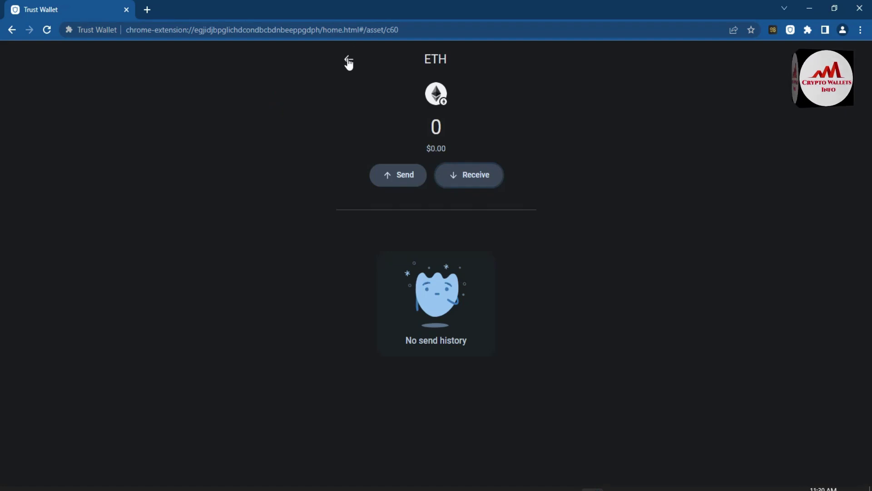
click(348, 59)
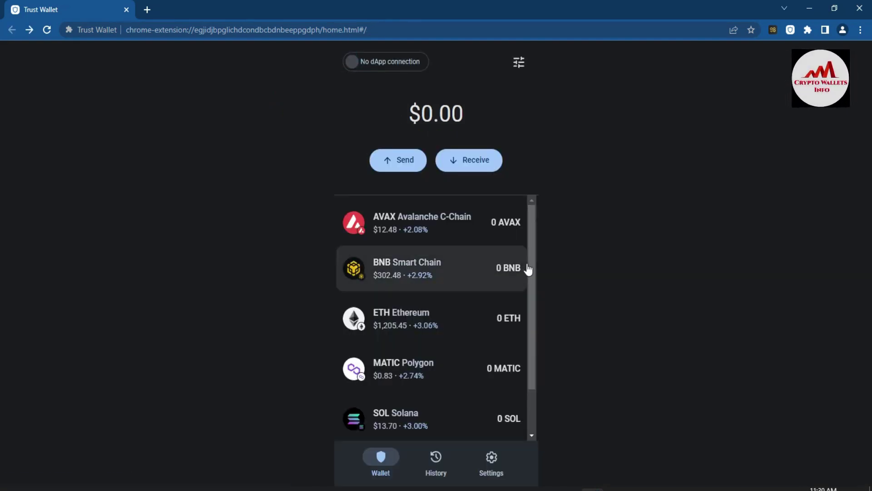
drag(533, 267, 532, 325)
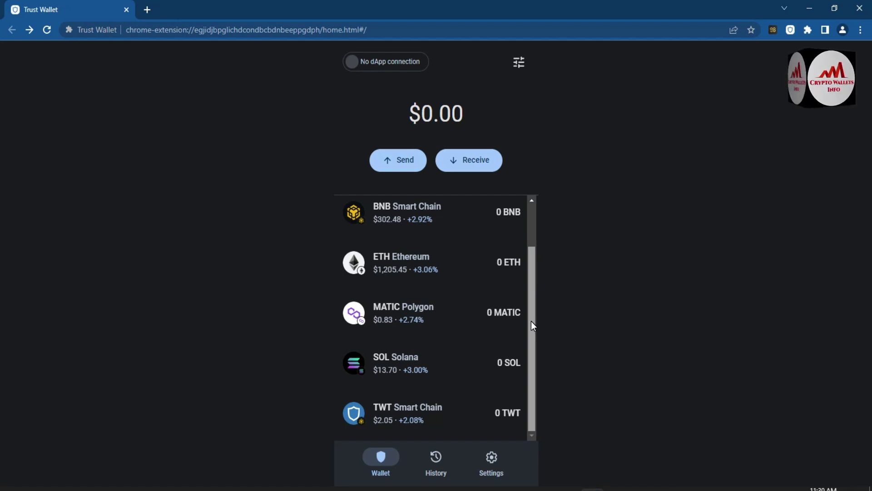
drag(532, 322, 535, 259)
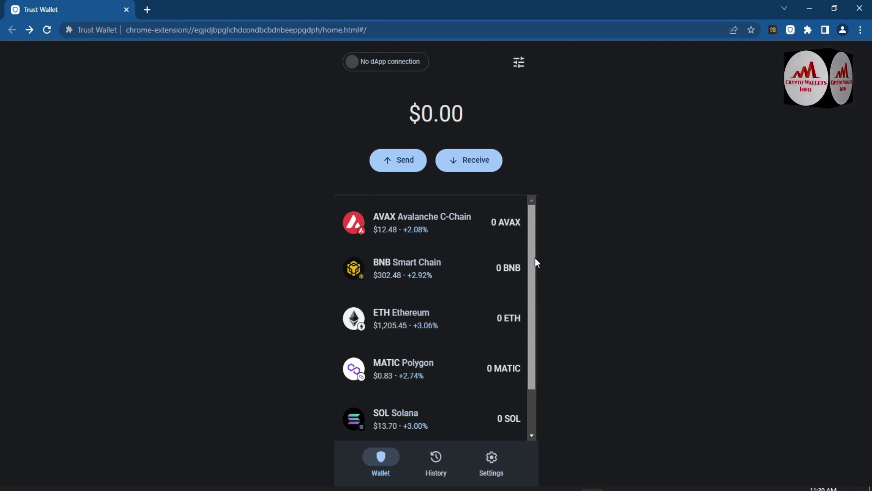
drag(535, 257, 546, 350)
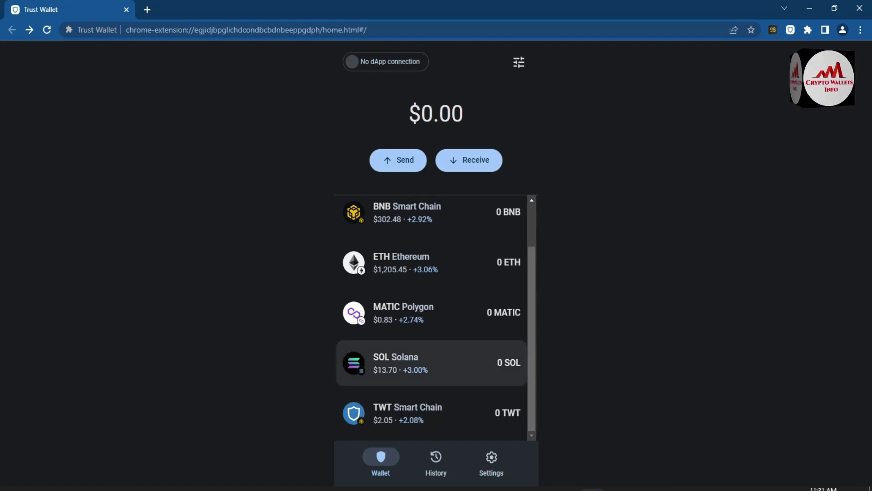
mouse_move(353, 489)
click(354, 443)
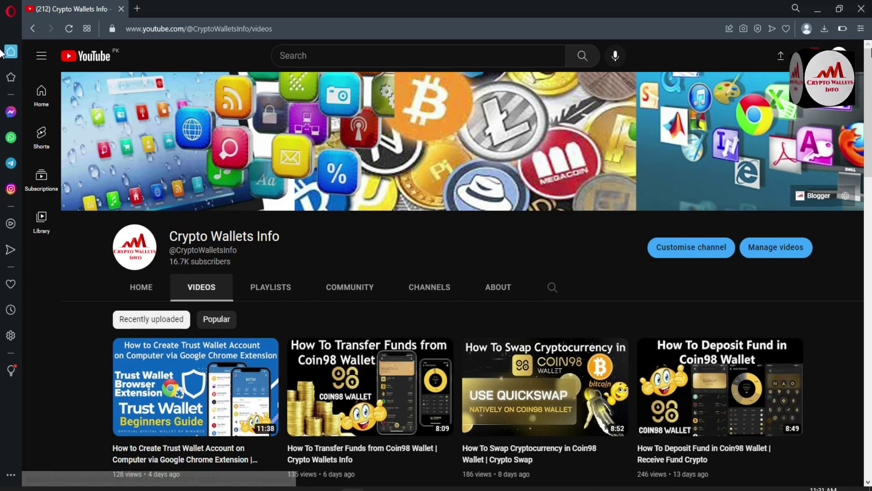
Scroll down the Crypto Wallets Info videos to the older Safepal and Binance Smart Chain tutorials.
scroll(181, 272, down, 4)
scroll(182, 273, up, 4)
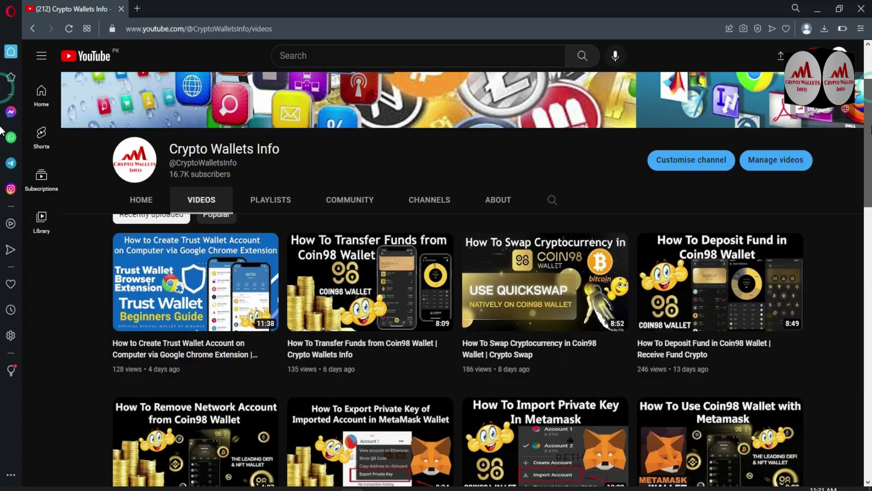
drag(869, 89, 870, 236)
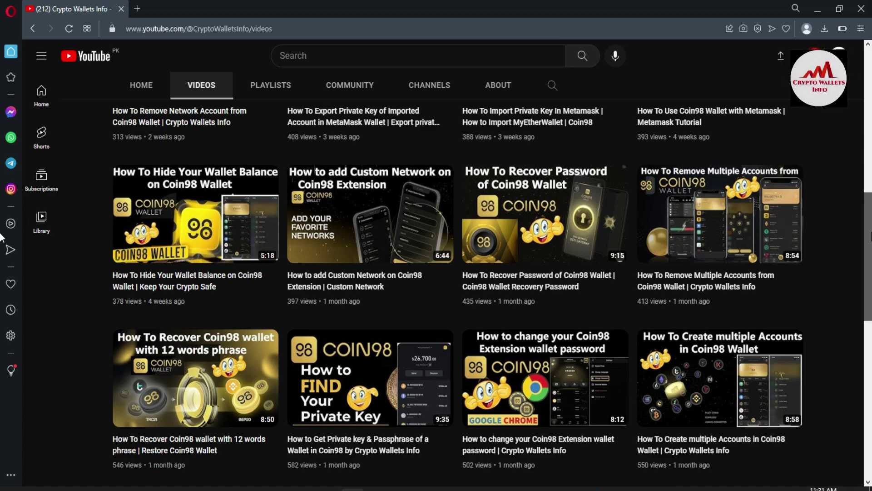
scroll(2, 236, down, 4)
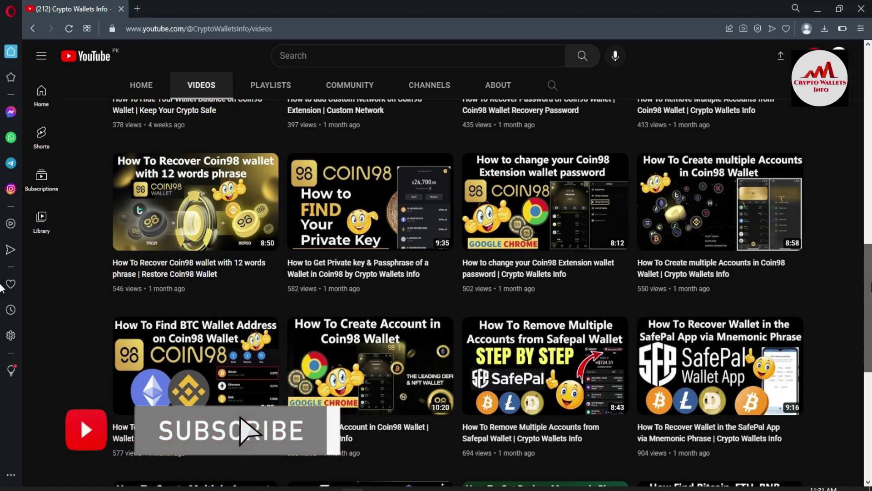
scroll(1, 308, down, 2)
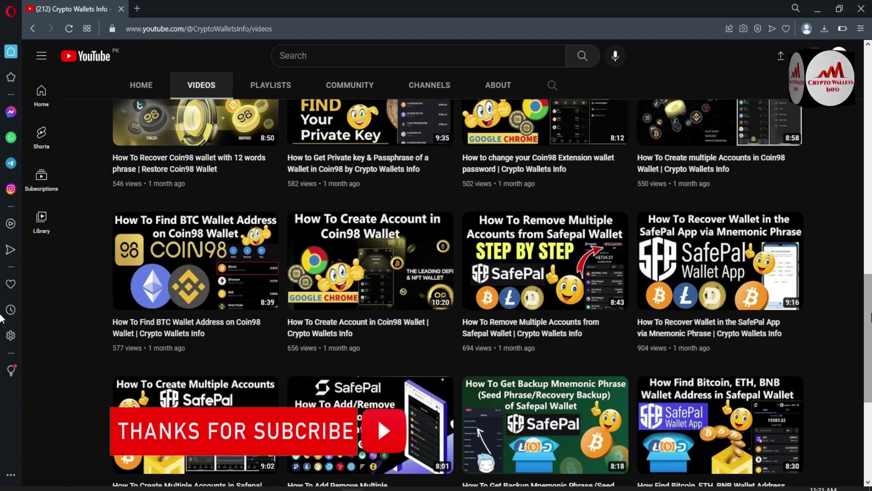
scroll(2, 318, down, 1)
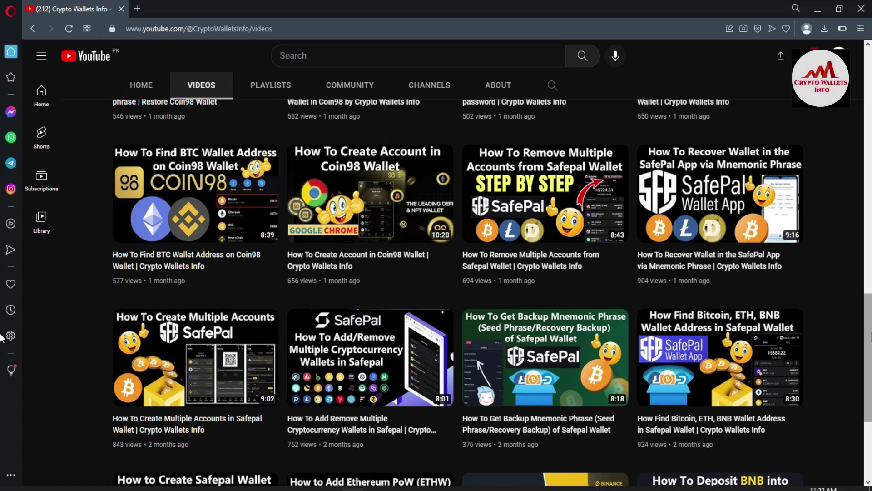
drag(870, 337, 870, 403)
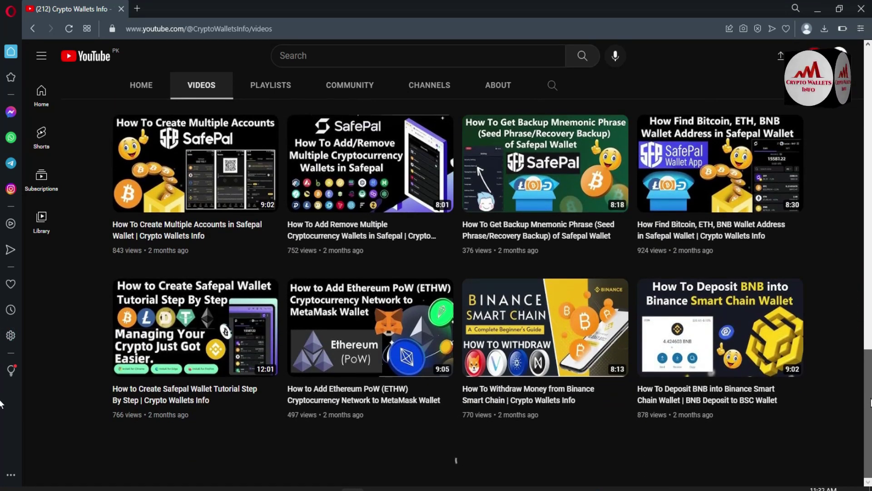